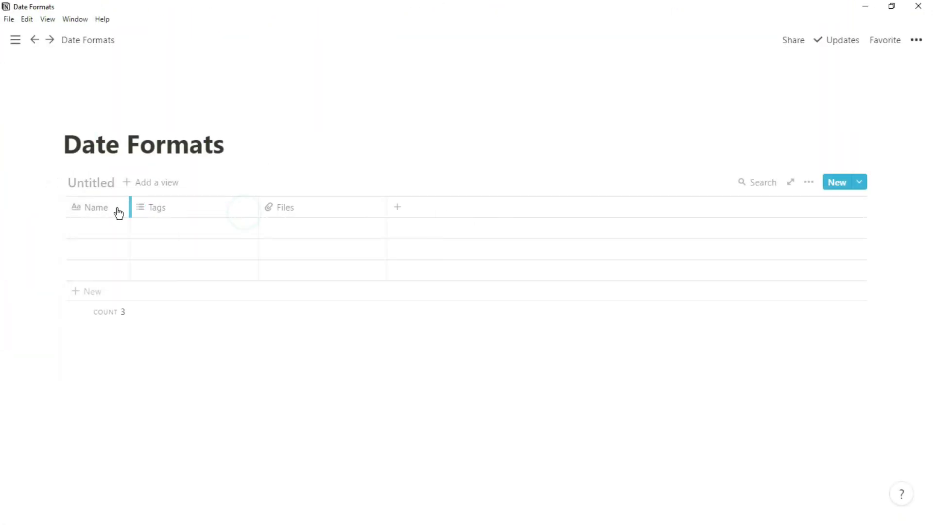
Step: Create an inline table and convert its Tags column into a Date property named Date
click(172, 211)
click(185, 278)
click(297, 236)
click(191, 208)
text(Date)
key(Return)
Step: Set the first row's date to Jun 03, 2020 and show the date format options
click(191, 226)
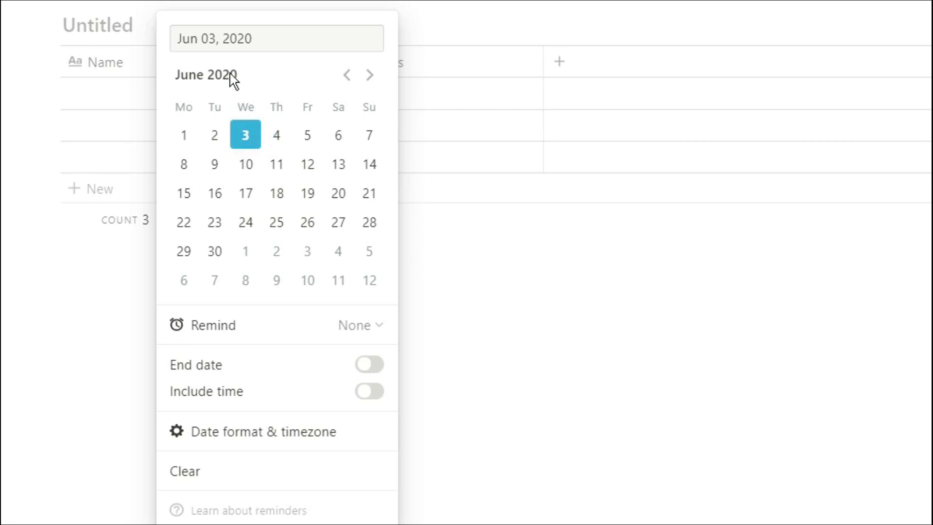
click(246, 431)
click(529, 412)
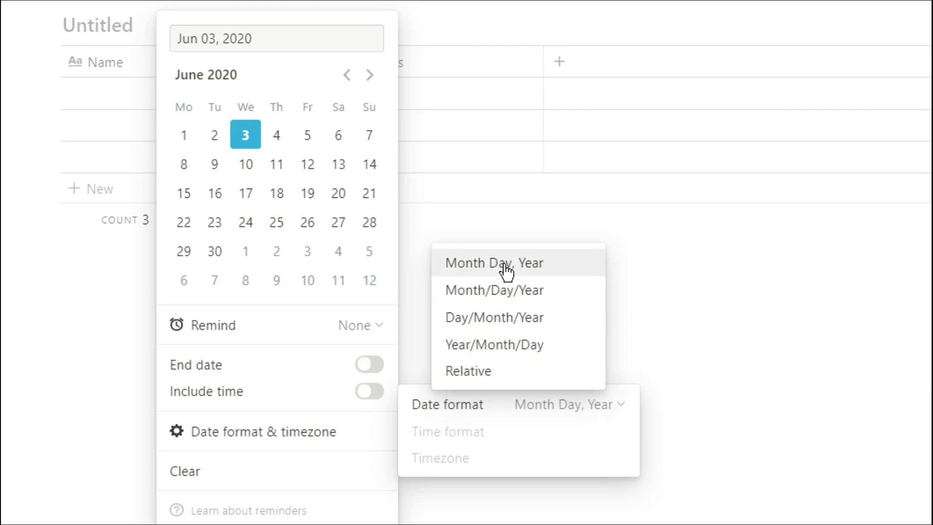
Step: Make the first row's date a range ending Jun 04, 2020, with times included
click(296, 393)
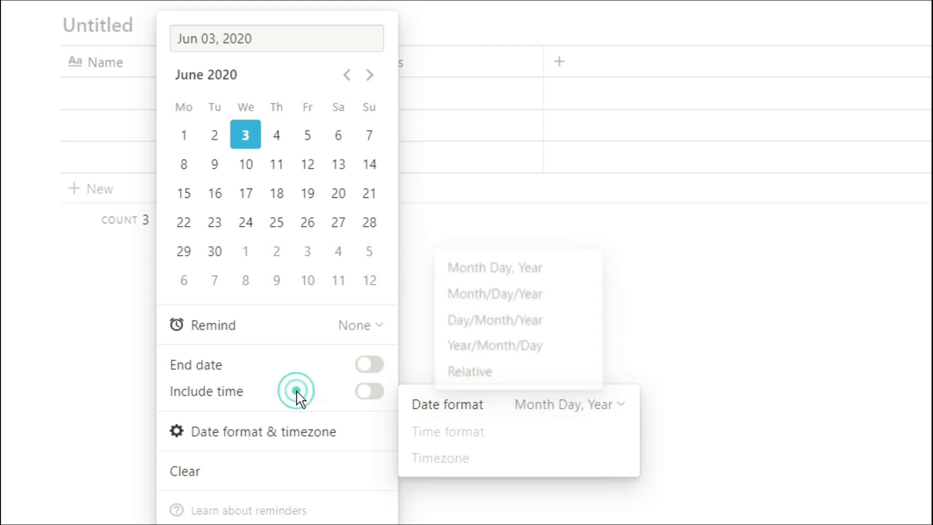
click(372, 372)
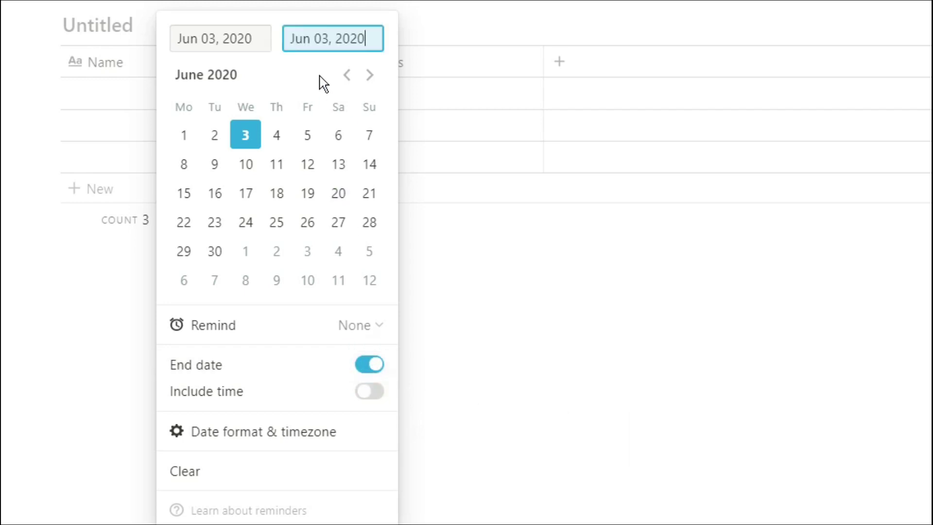
click(278, 138)
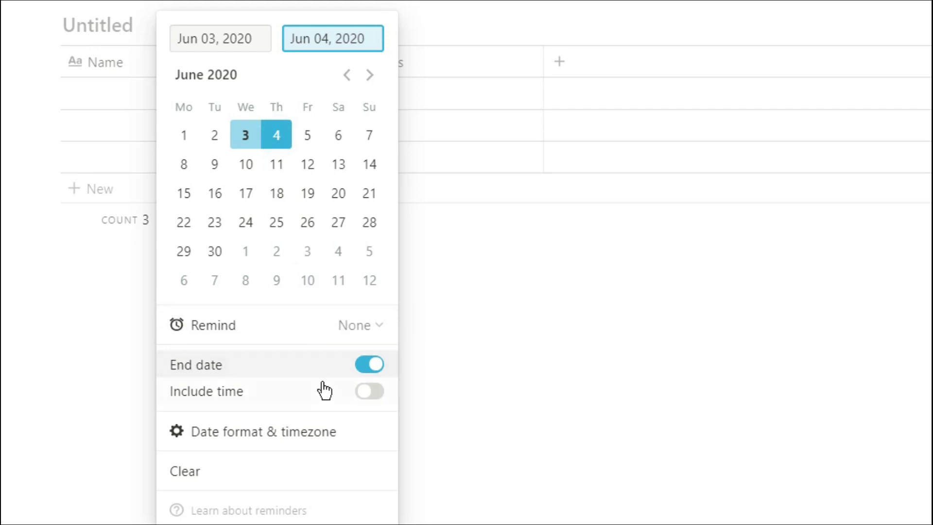
click(366, 392)
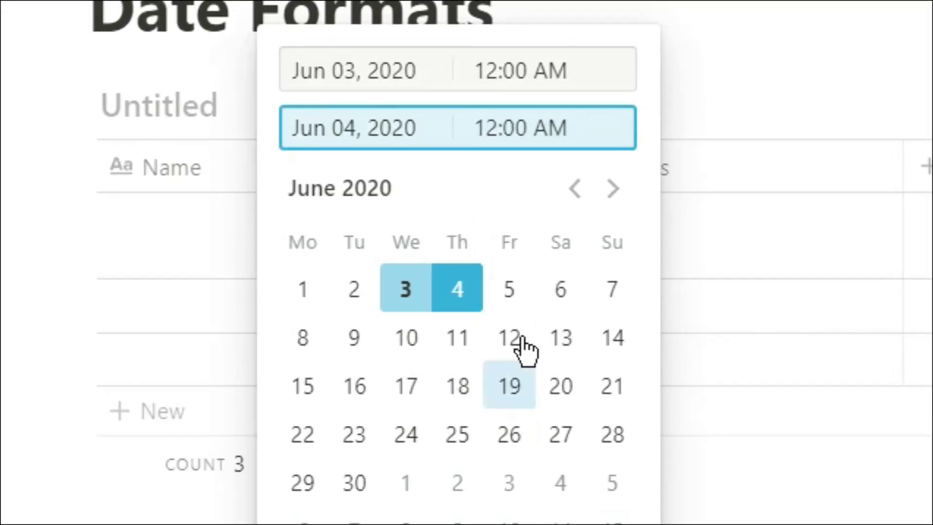
Step: Set the start time to 9:00 AM and the end time to 3:00 PM
click(497, 69)
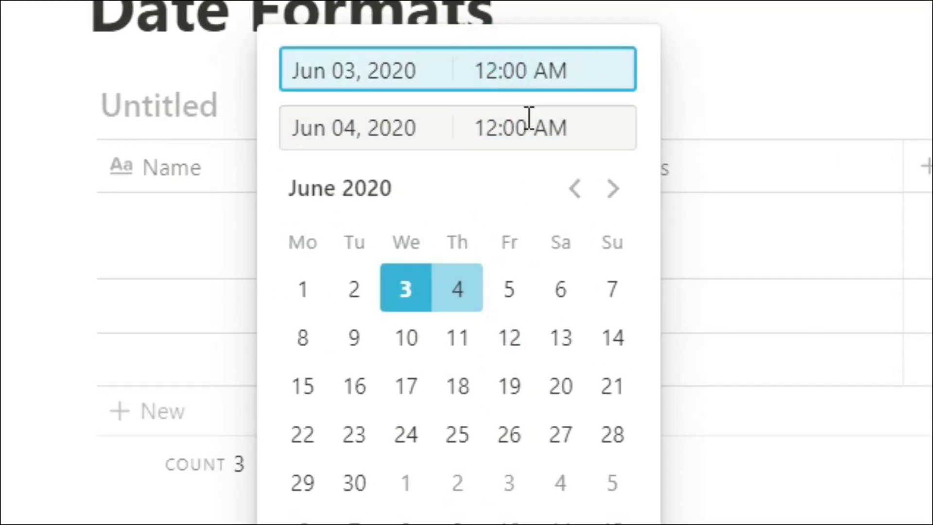
key(BackSpace)
key(BackSpace)
text(9)
click(504, 128)
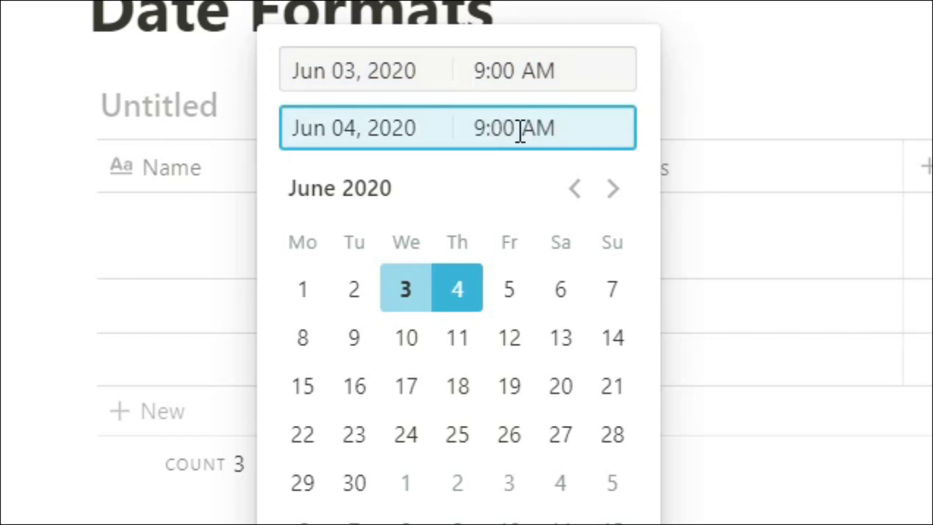
click(481, 127)
key(BackSpace)
text(15)
key(Return)
click(748, 358)
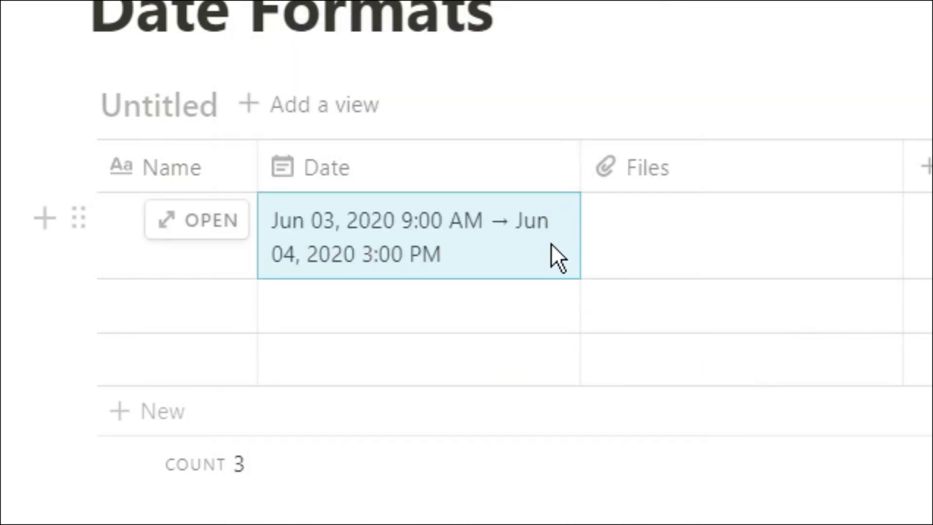
Step: Change the Files column to a Formula property with the formula now()
click(690, 175)
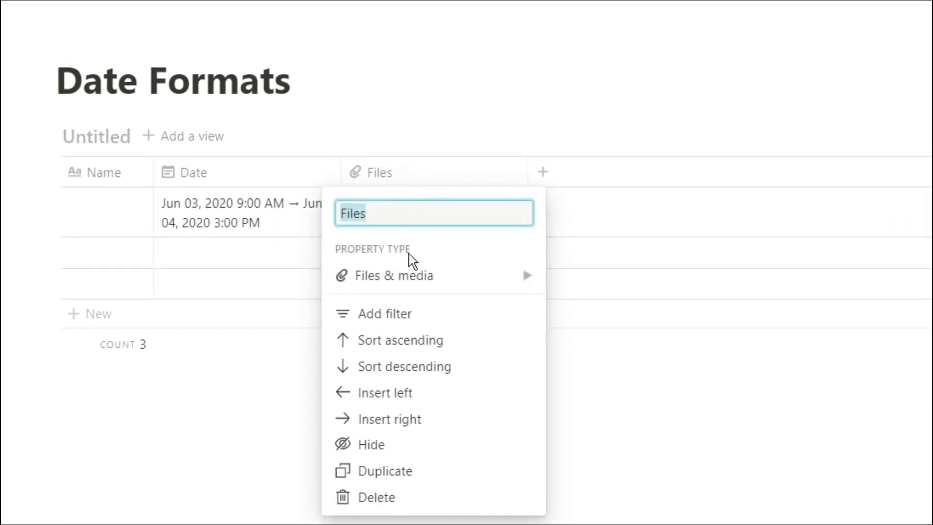
mouse_move(410, 277)
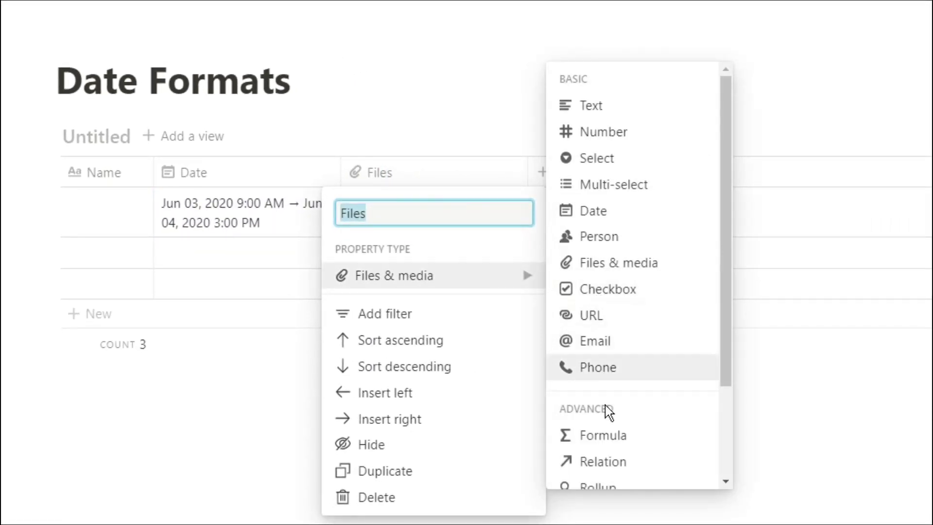
click(605, 436)
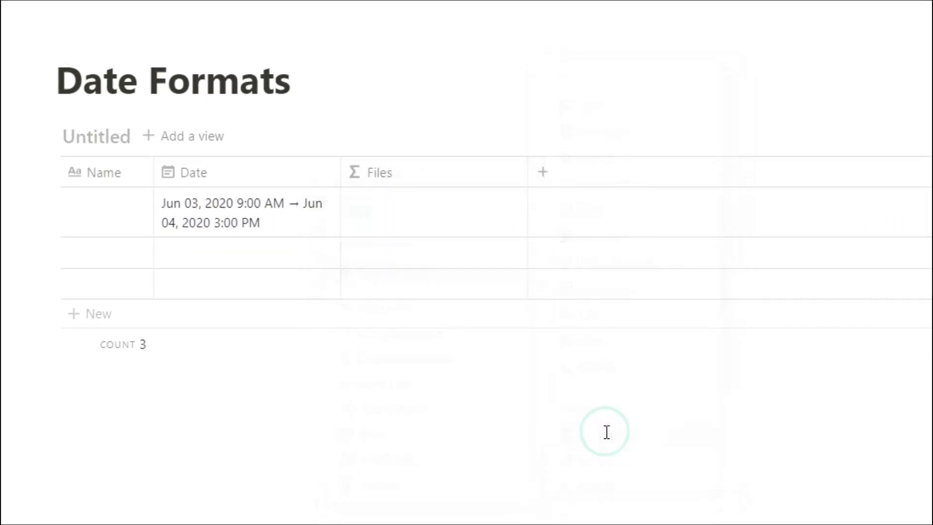
click(394, 214)
text(now())
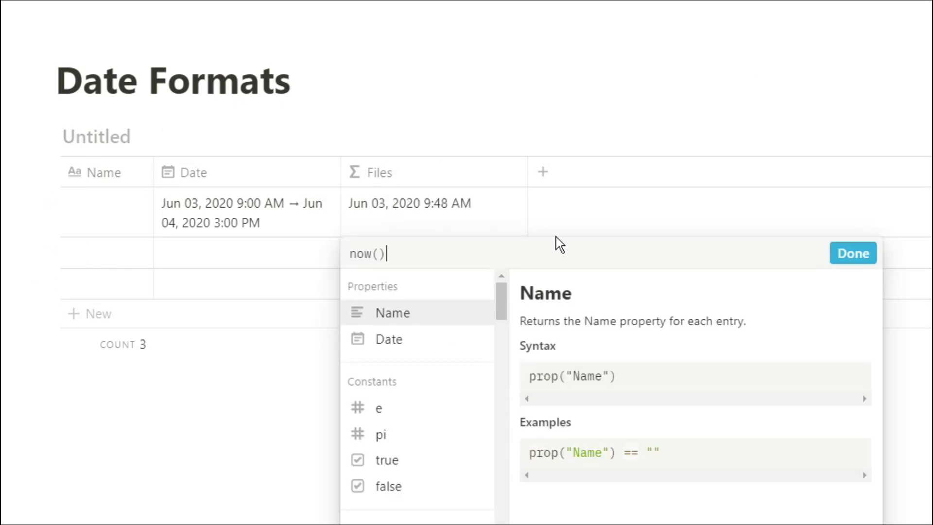
click(851, 256)
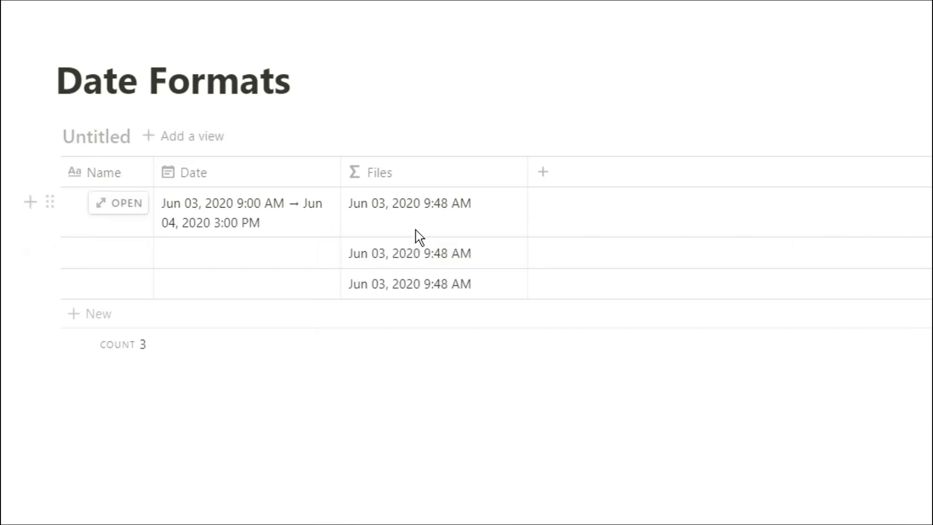
Step: Add a new Formula column to the table and name it Format
click(543, 173)
mouse_move(555, 284)
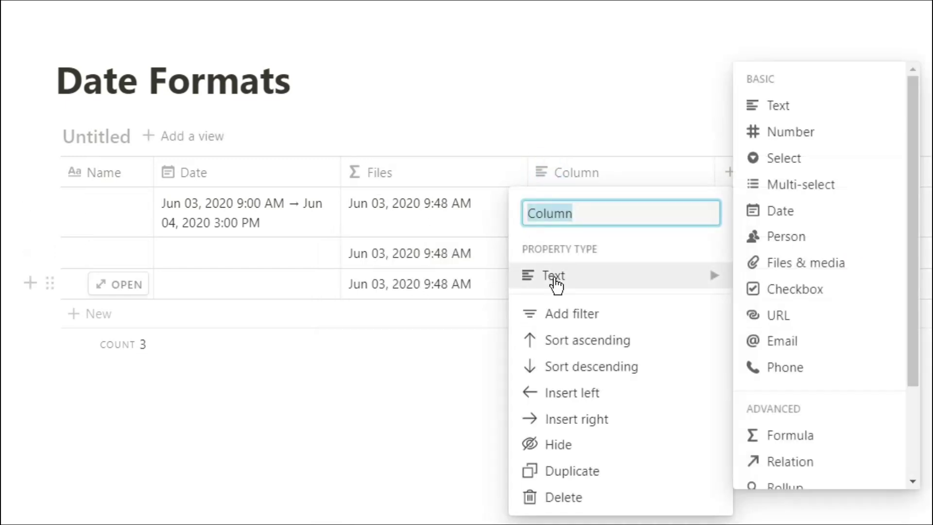
click(790, 435)
click(574, 183)
text(Format)
key(Return)
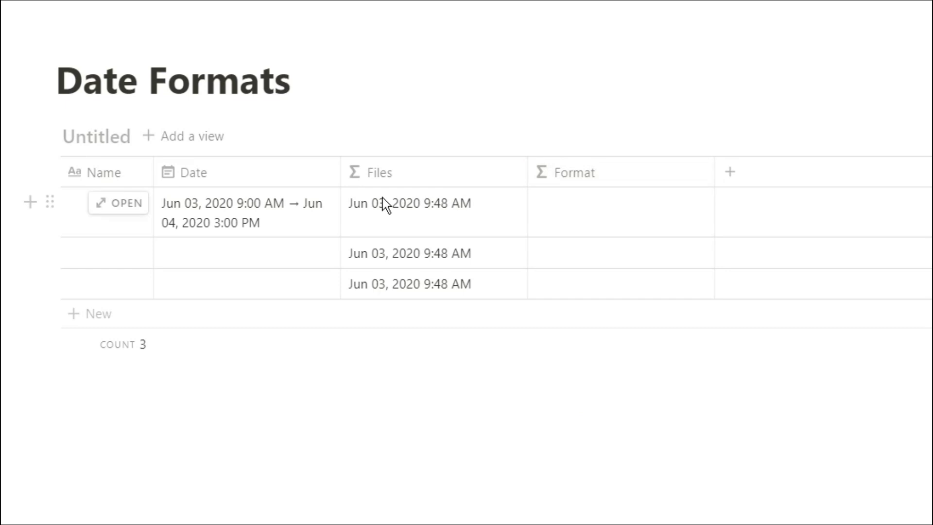
Step: Enter formatDate(prop("Files"),"Y") as the Format column's formula
click(578, 209)
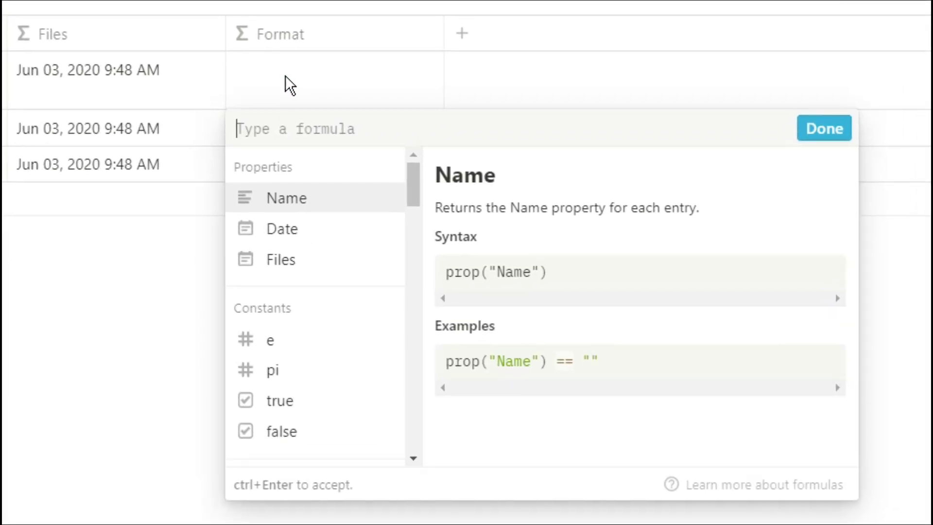
text(formatDate()
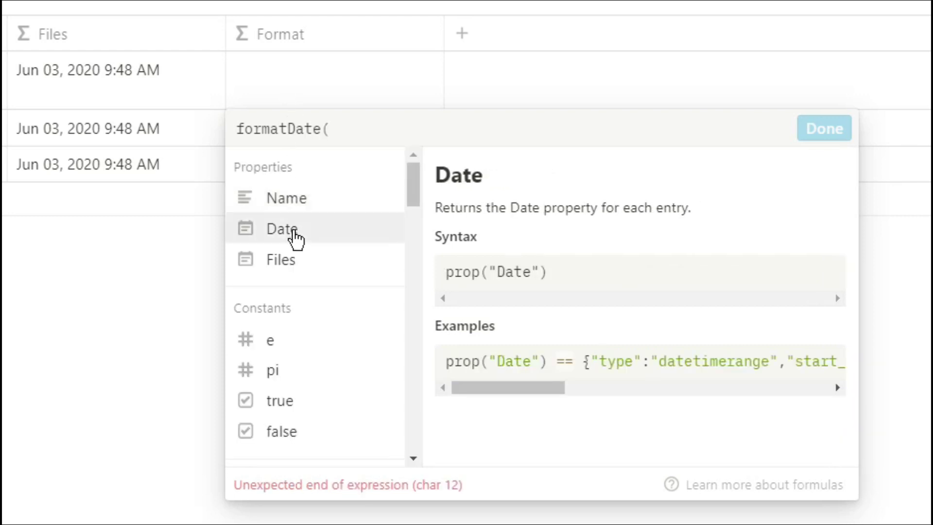
click(301, 267)
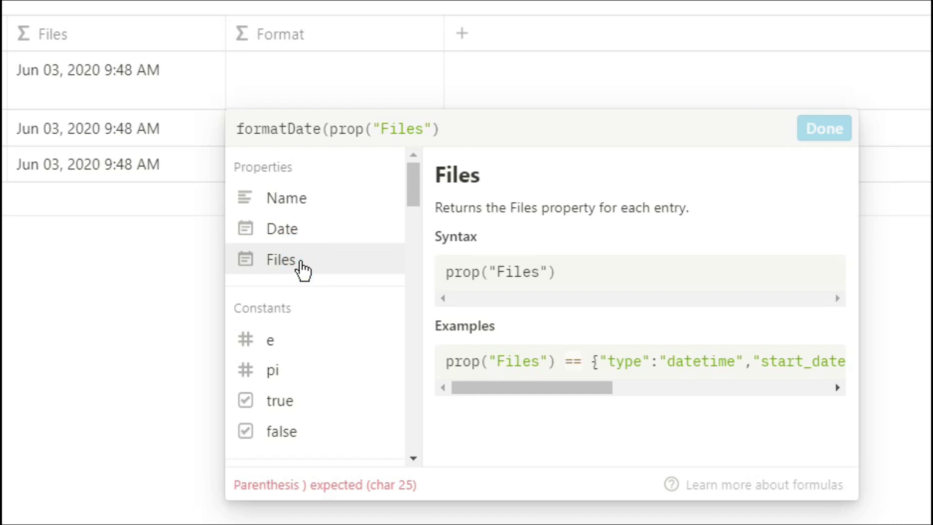
text(,)
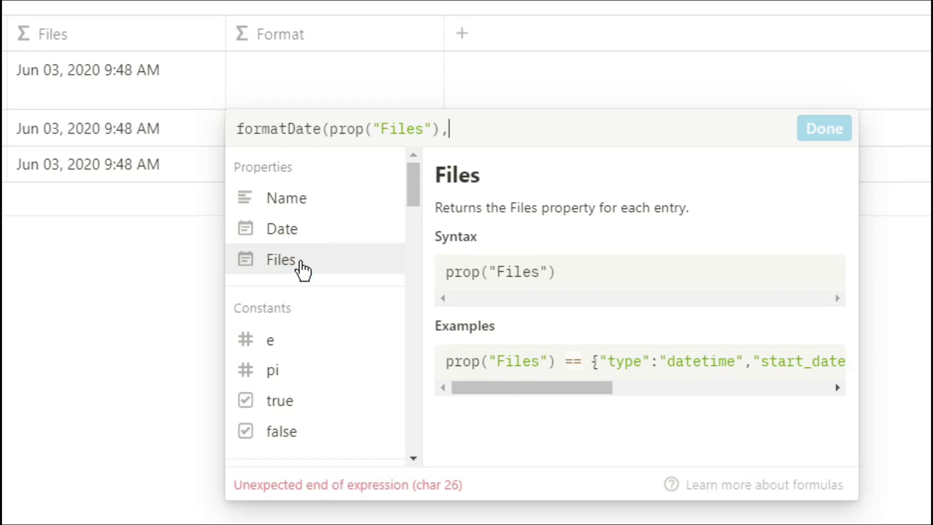
text(")
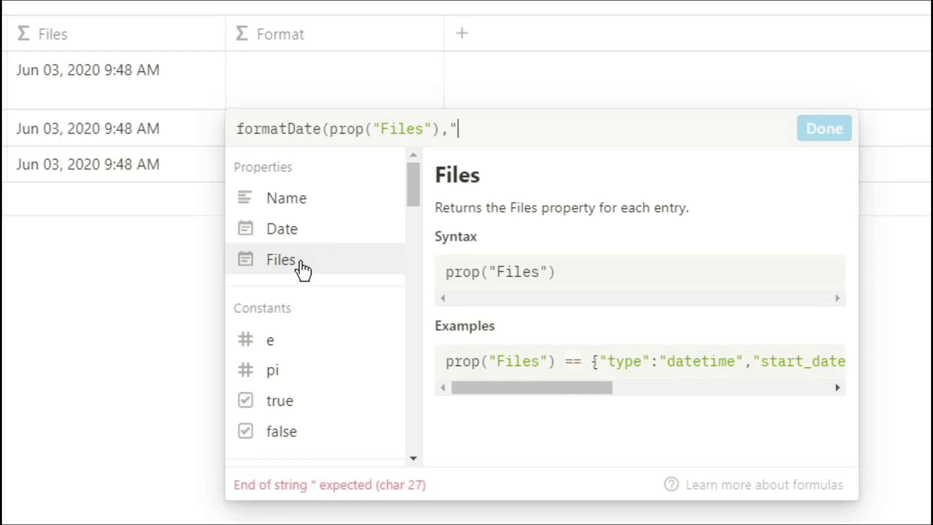
text(Y"))
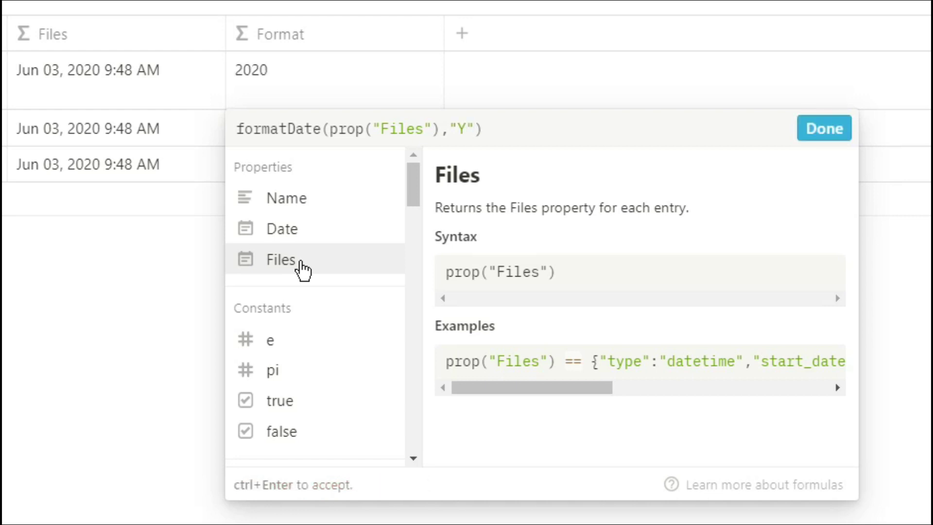
Step: Try the year, quarter and month tokens YY, Q and MMMM in the formatDate pattern
click(466, 129)
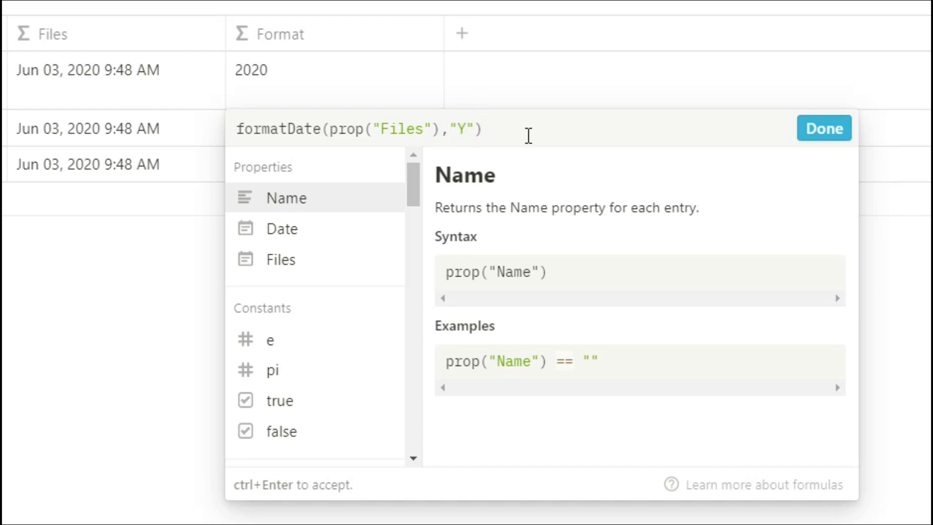
text(Y)
key(BackSpace)
key(BackSpace)
text(Q)
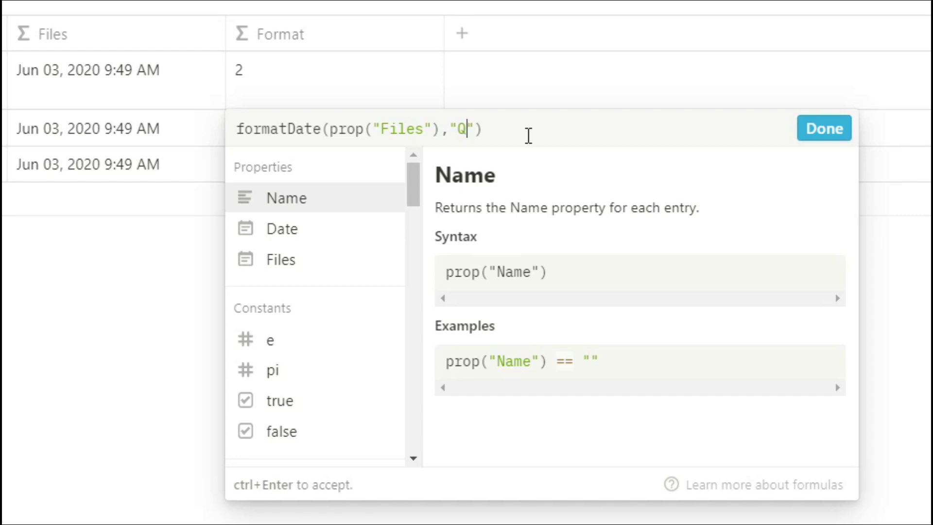
key(BackSpace)
text(MMM)
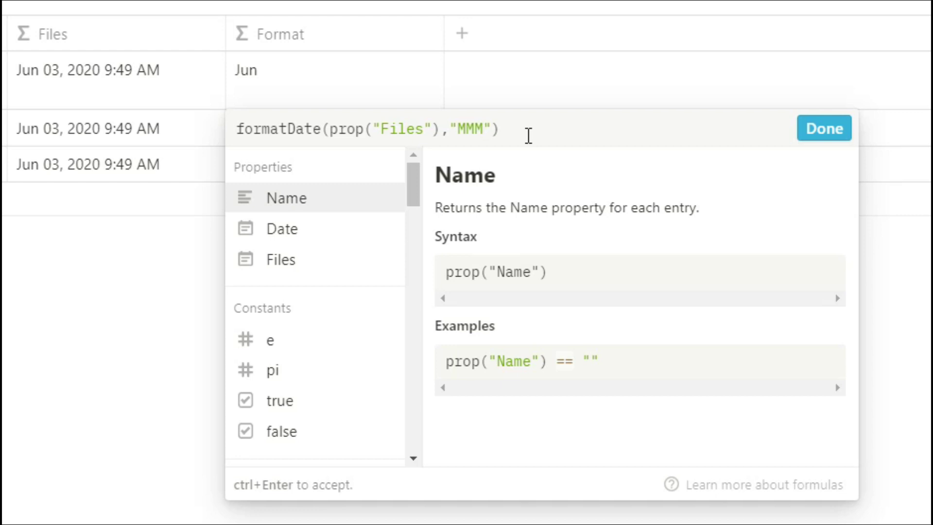
text(M)
Step: Try the day-of-year token DDD and the weekday token dddd in the pattern
key(BackSpace)
key(BackSpace)
key(BackSpace)
key(BackSpace)
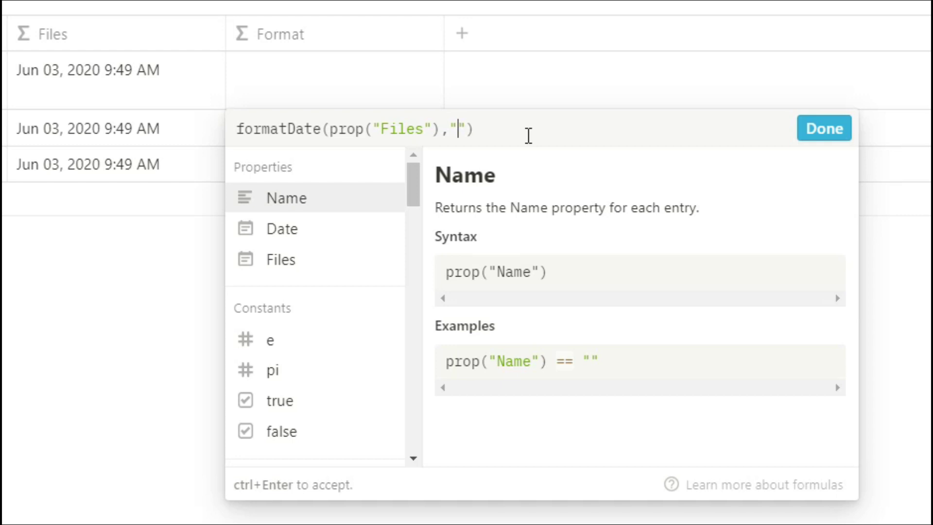
text(DDD)
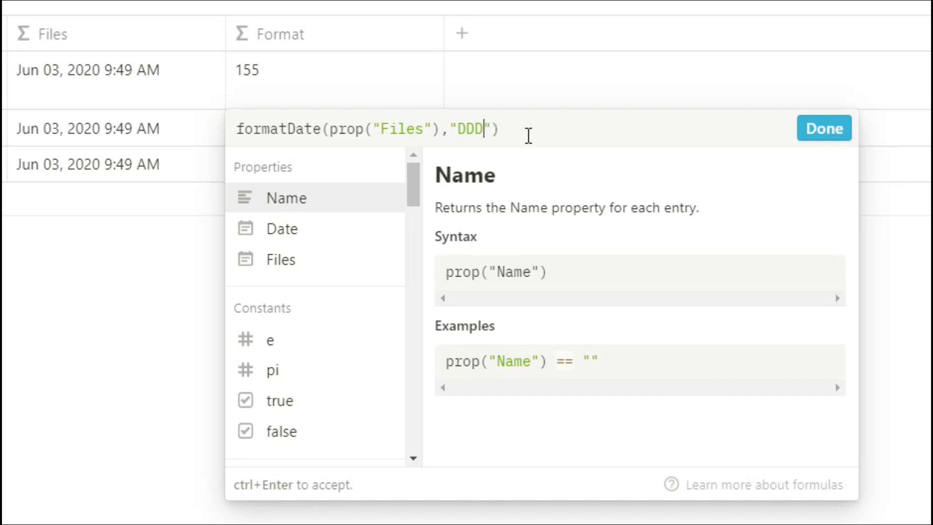
key(BackSpace)
key(BackSpace)
key(BackSpace)
text(d)
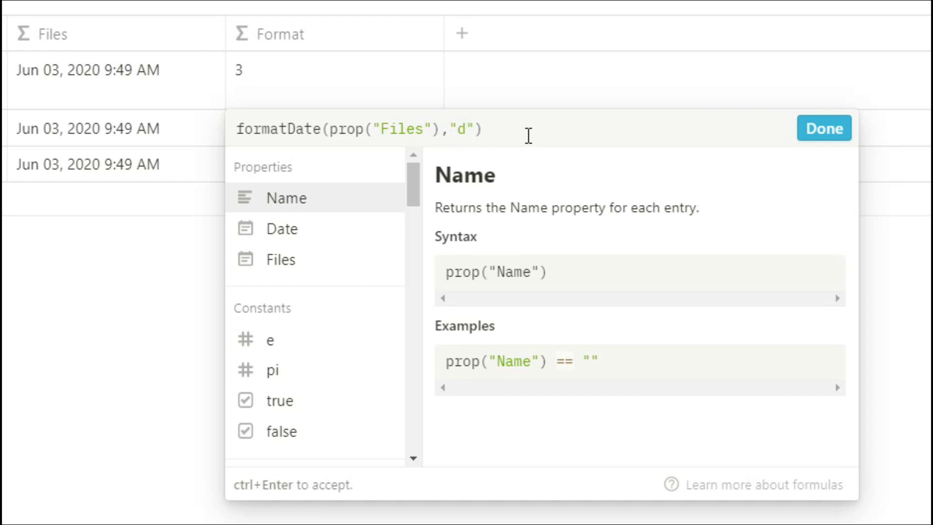
text(dd)
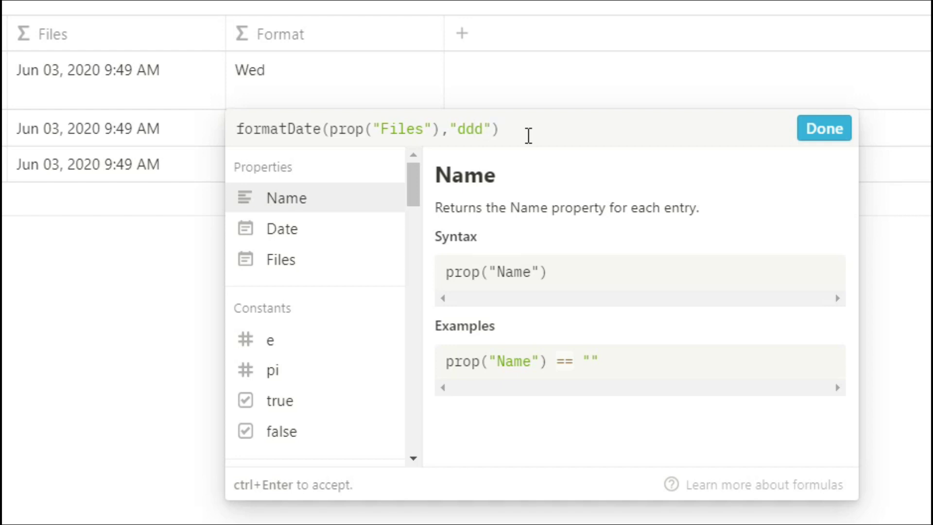
text(d)
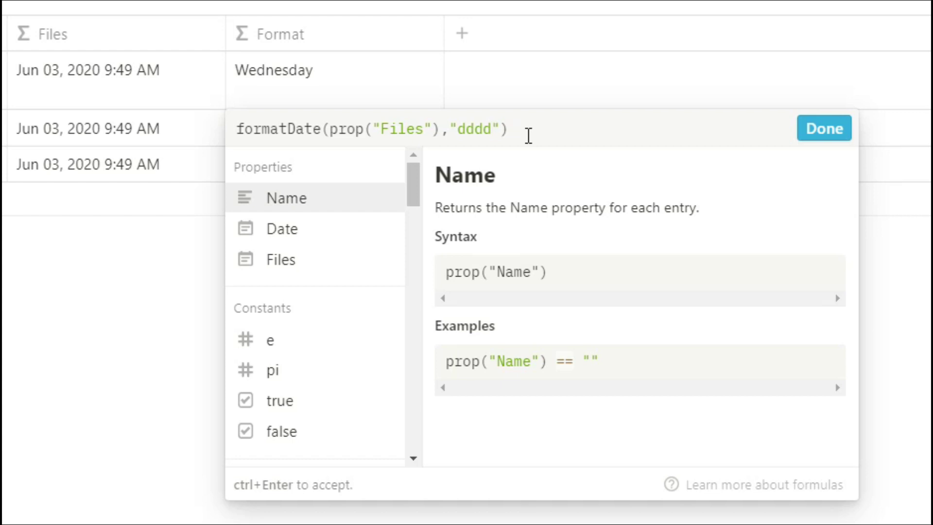
Step: Try the ordinal tokens Do and Mo and the timestamp tokens X and x
key(BackSpace)
key(BackSpace)
key(BackSpace)
key(BackSpace)
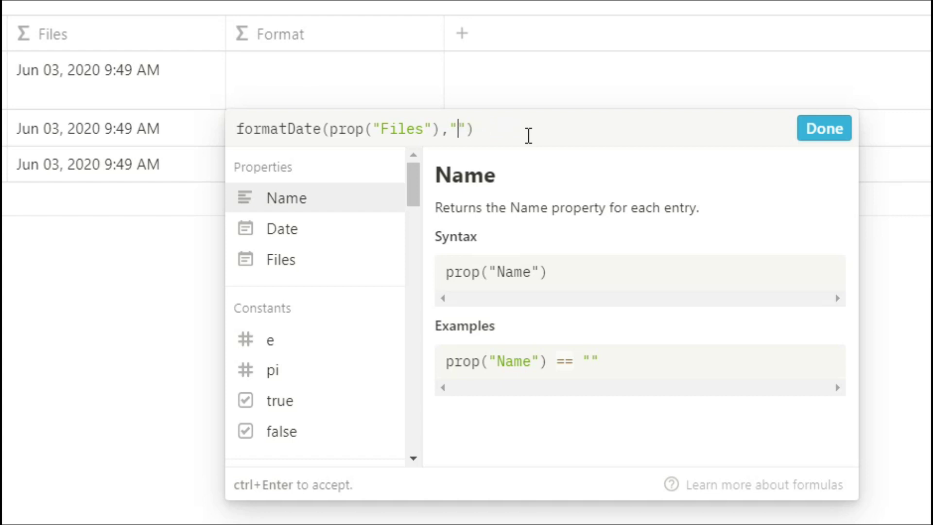
text(D)
text(o)
key(BackSpace)
key(BackSpace)
text(Mo)
key(BackSpace)
key(BackSpace)
text(X)
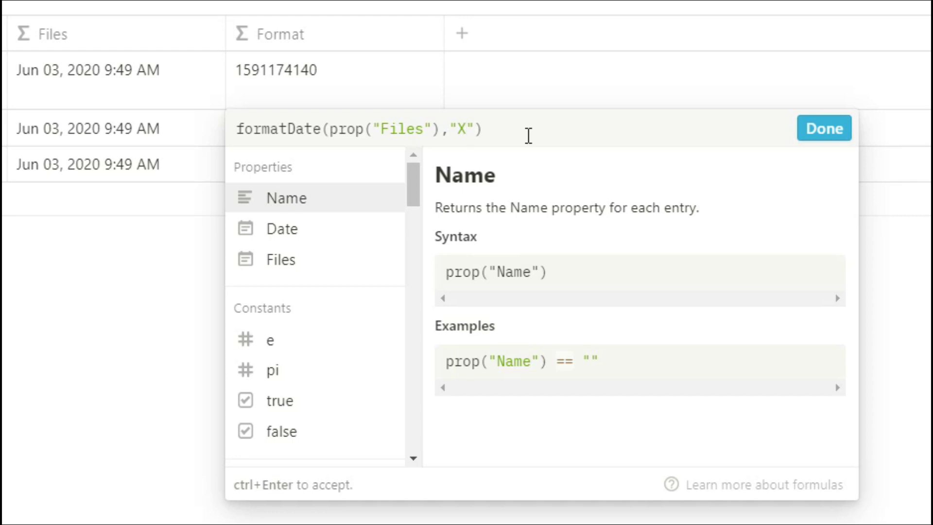
key(BackSpace)
text(x)
Step: Try the week token w and the date tokens l and L, ending with llll
key(BackSpace)
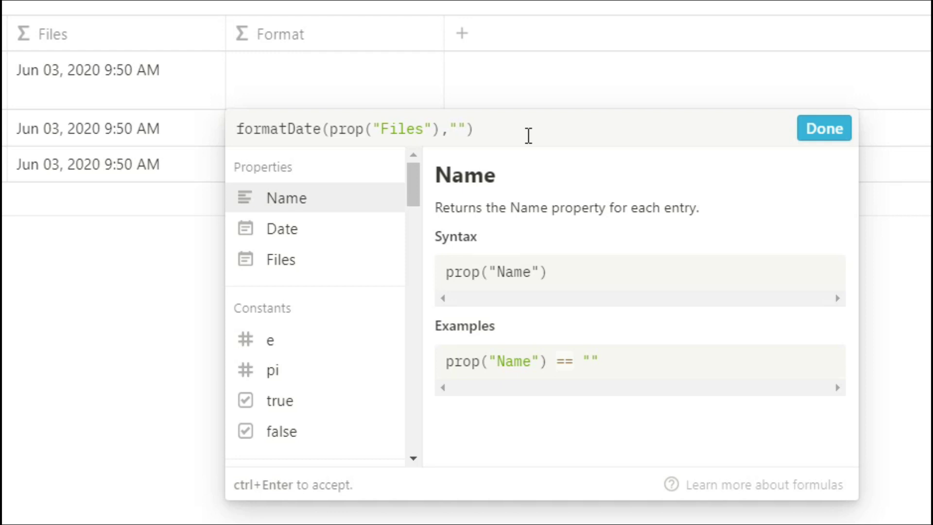
text(w)
key(BackSpace)
text(l)
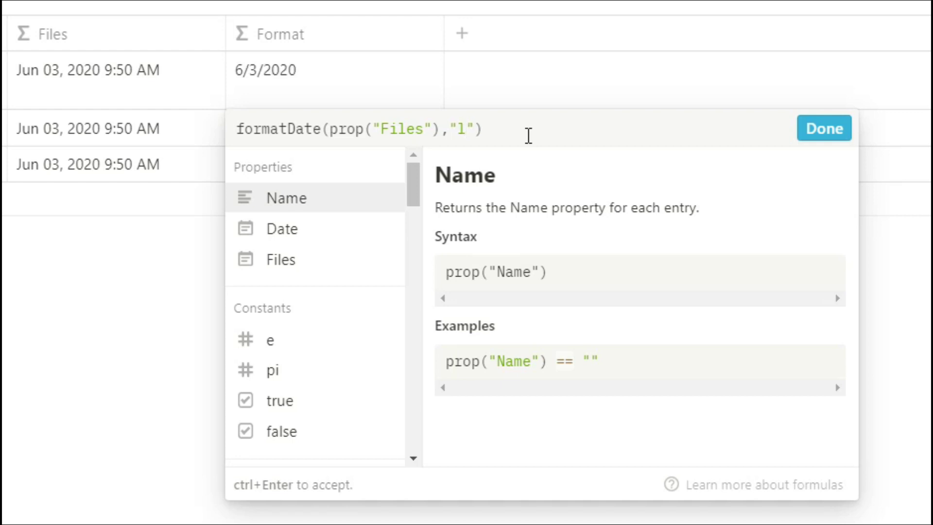
key(BackSpace)
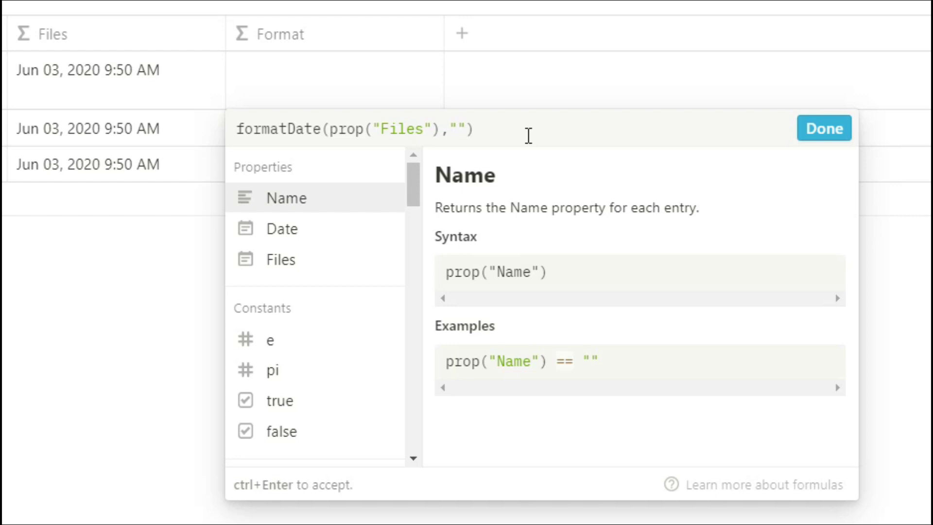
text(L)
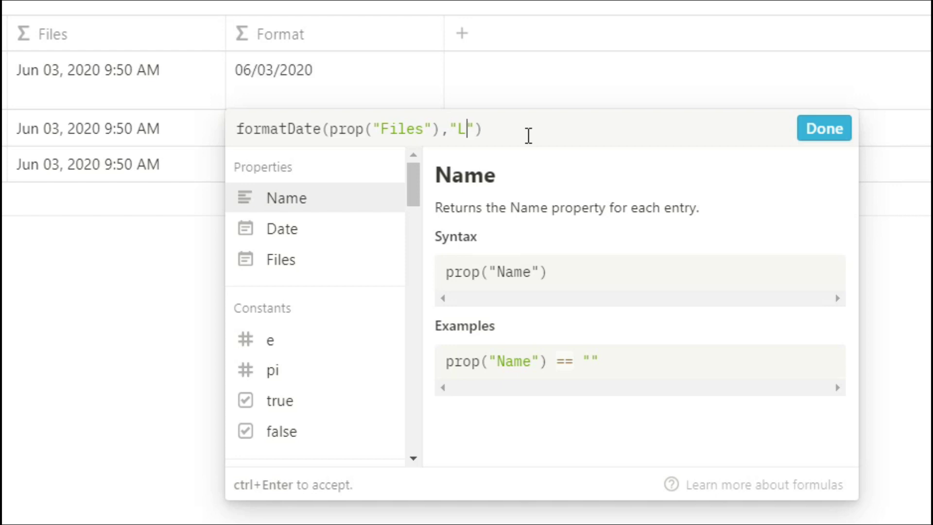
key(BackSpace)
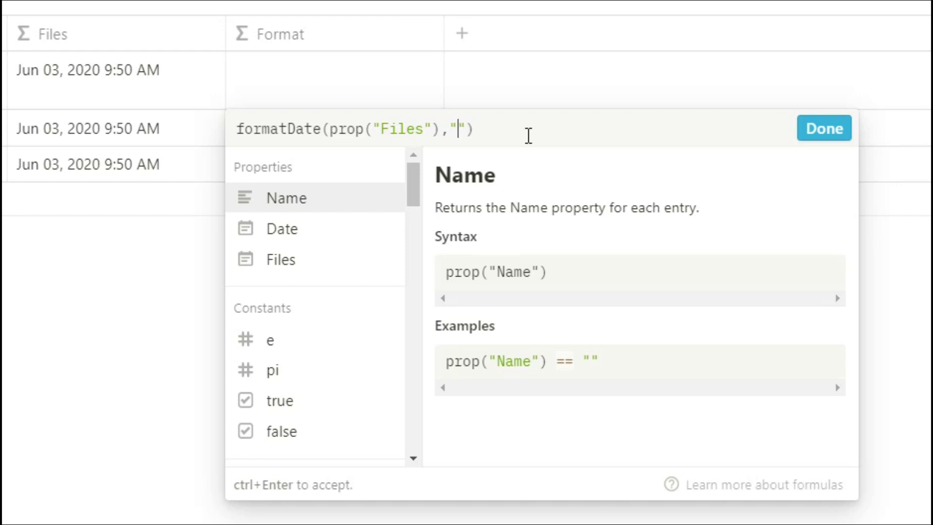
text(l)
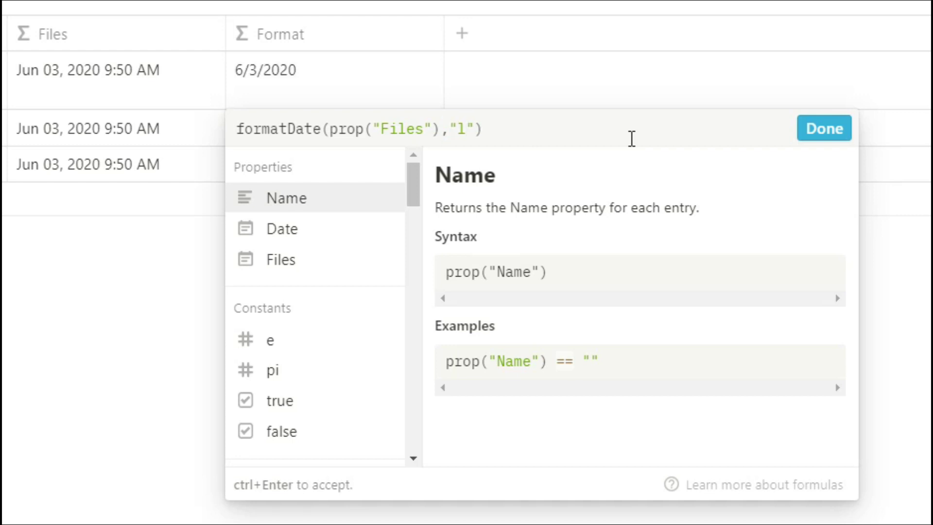
text(l)
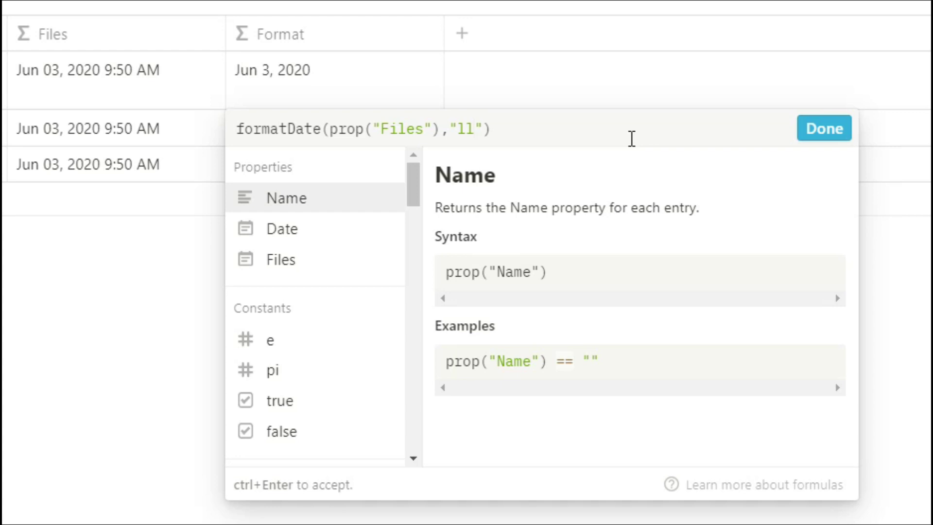
text(l)
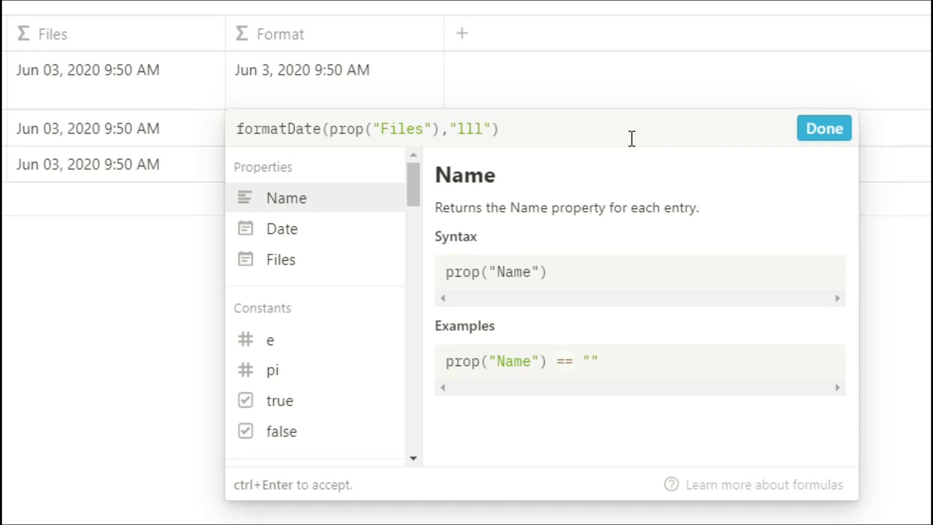
text(l)
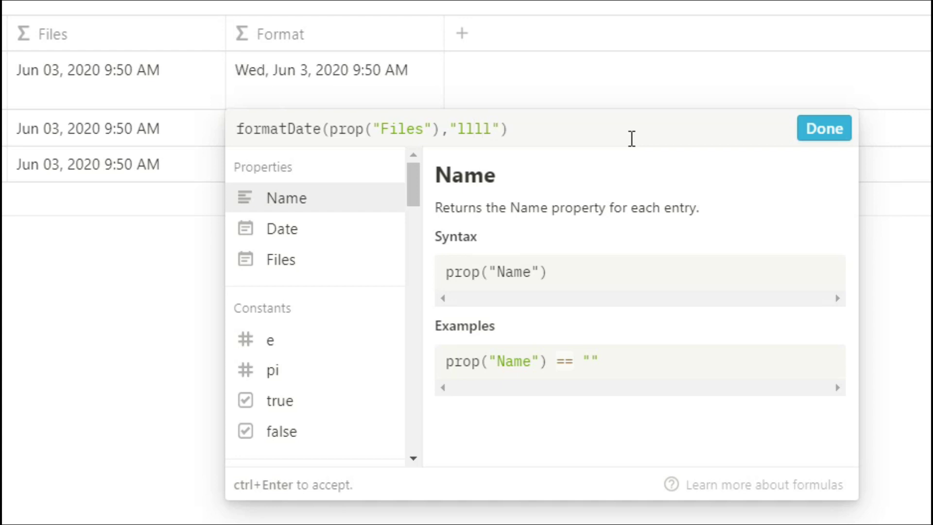
Step: Try the LTS time token, the hh hour token and lowercase a for am/pm
key(BackSpace)
key(BackSpace)
key(BackSpace)
key(BackSpace)
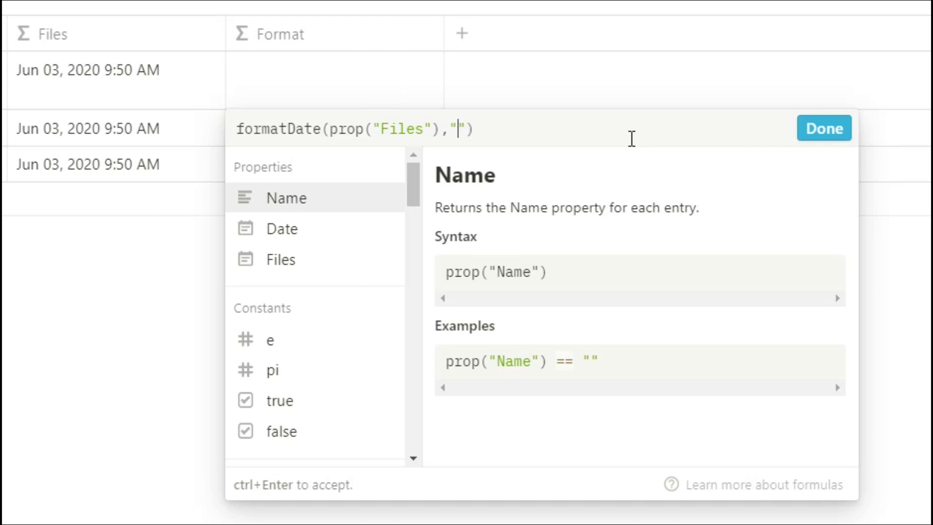
text(L)
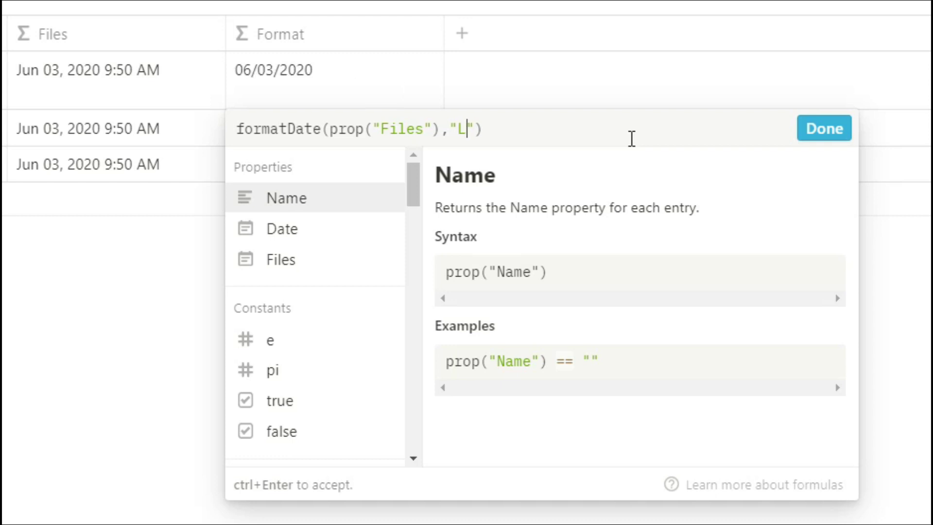
text(T)
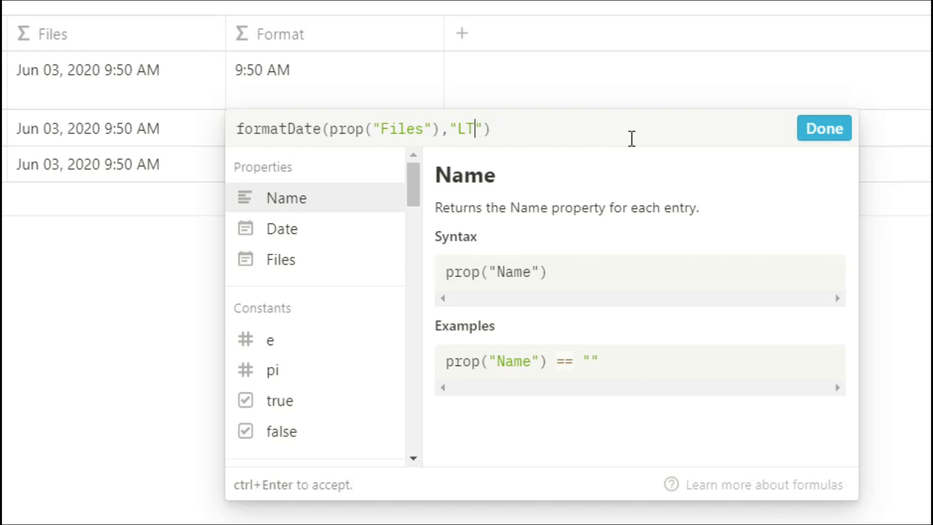
text(S)
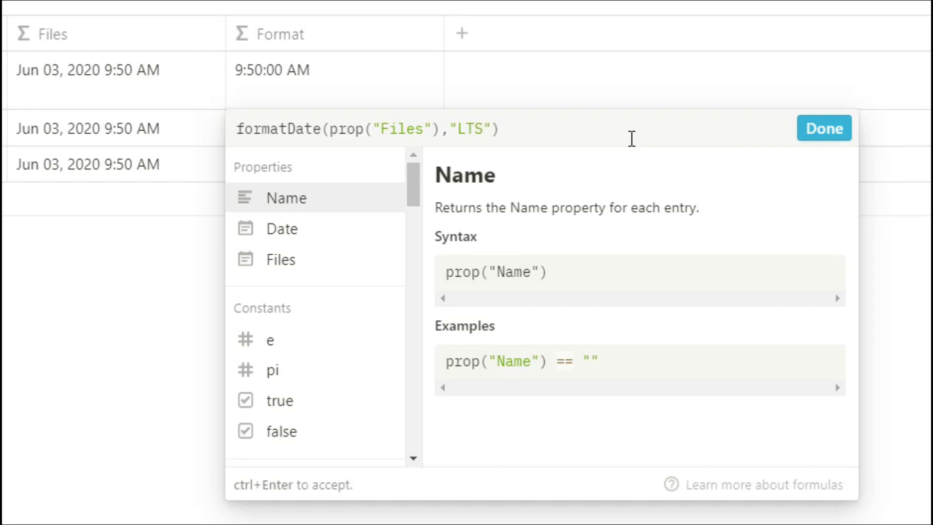
key(BackSpace)
key(BackSpace)
key(BackSpace)
text(h)
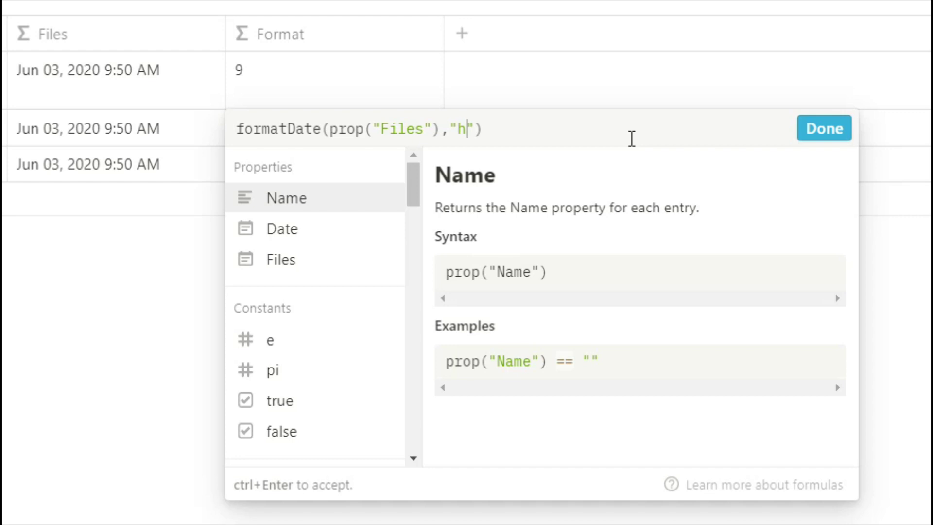
text(h)
key(BackSpace)
key(BackSpace)
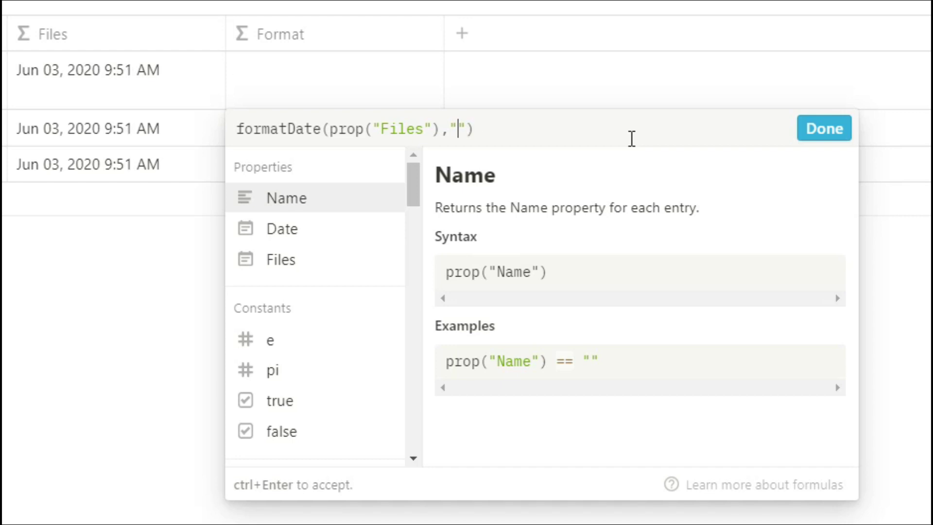
text(a)
Step: Try uppercase A and the minute token m, then use ZZ for the timezone offset
key(BackSpace)
text(A)
key(BackSpace)
text(m)
key(BackSpace)
text(Z)
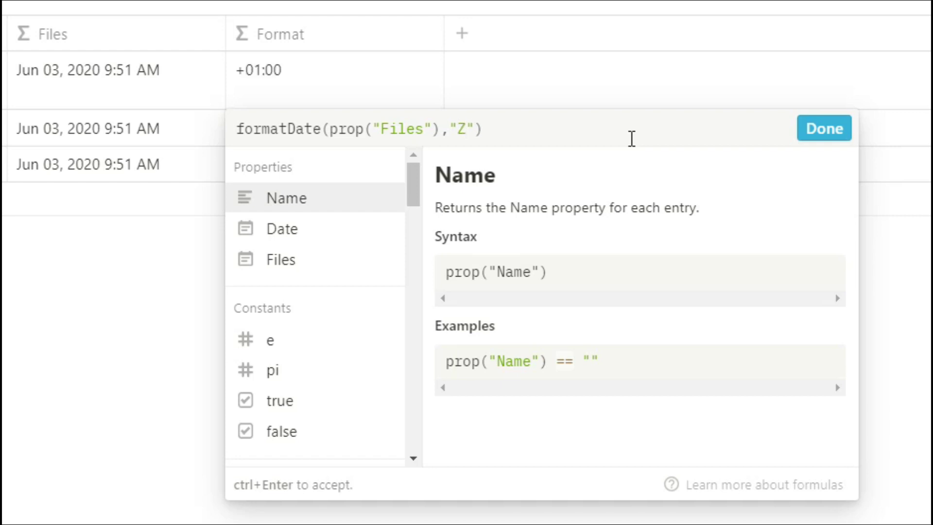
text(Z)
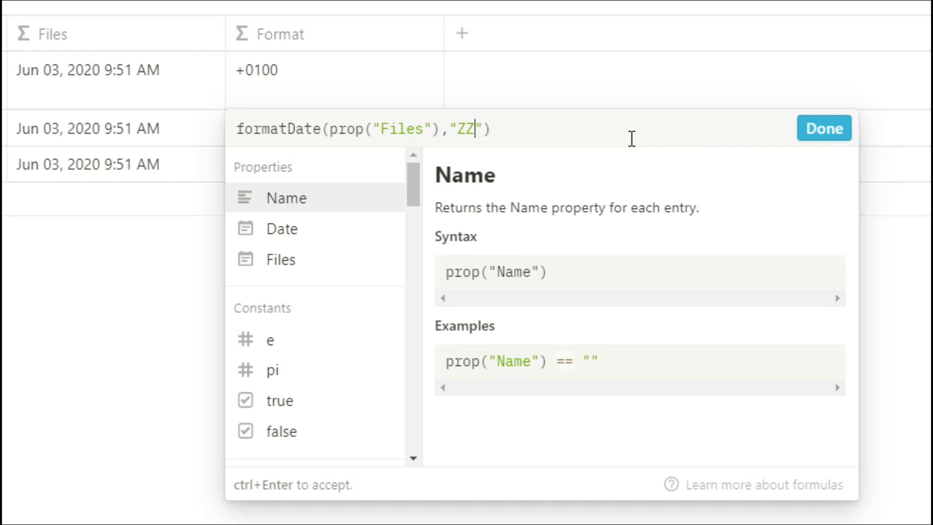